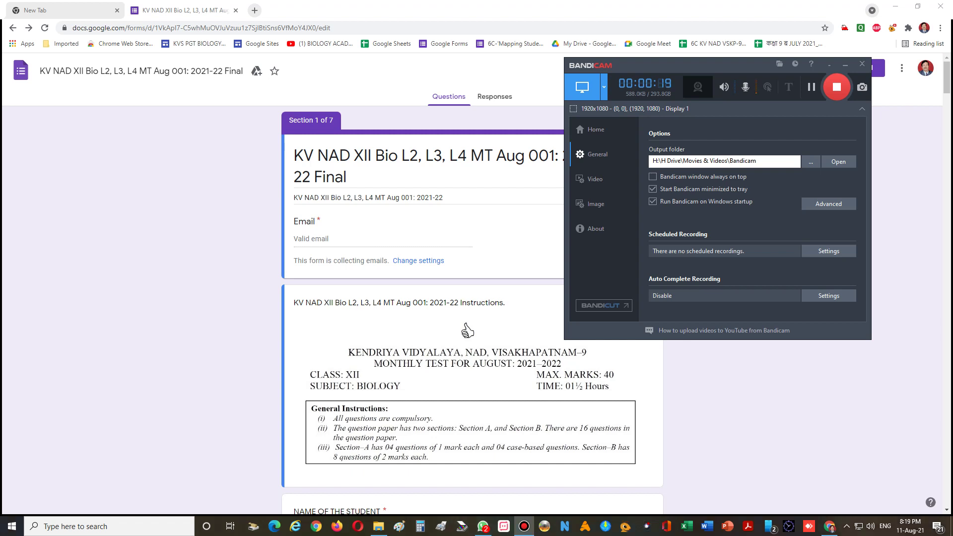
Step: Duplicate the KV NAD XII Bio quiz with Make a copy from the More menu
key("alt+Tab")
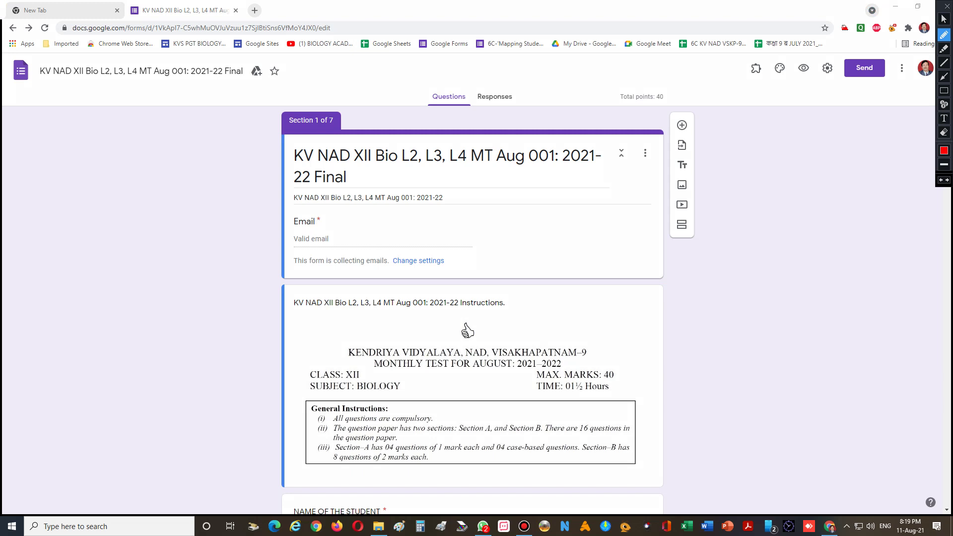
mouse_move(914, 59)
left_mouse_down()
mouse_move(898, 60)
mouse_move(893, 74)
mouse_move(911, 85)
mouse_move(913, 58)
left_mouse_up()
key("Escape")
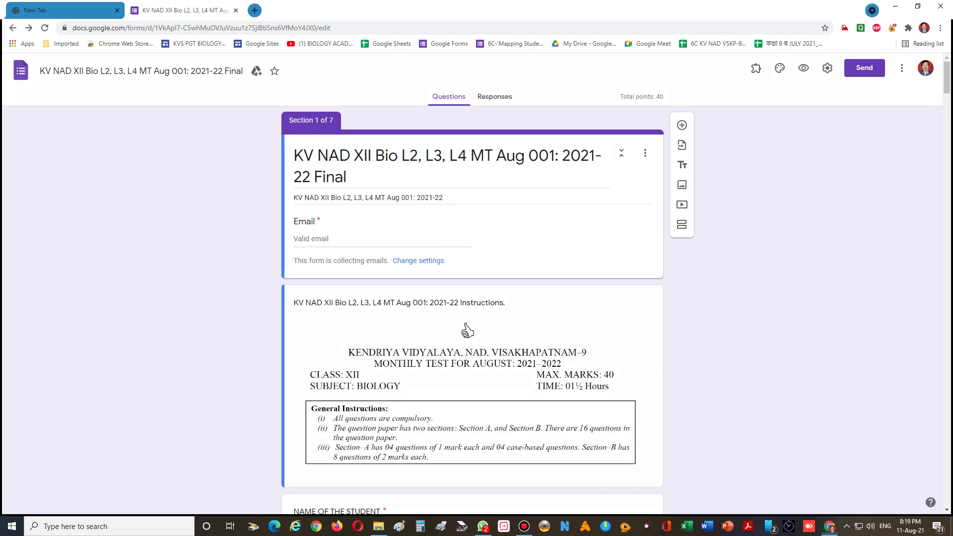
left_click(902, 68)
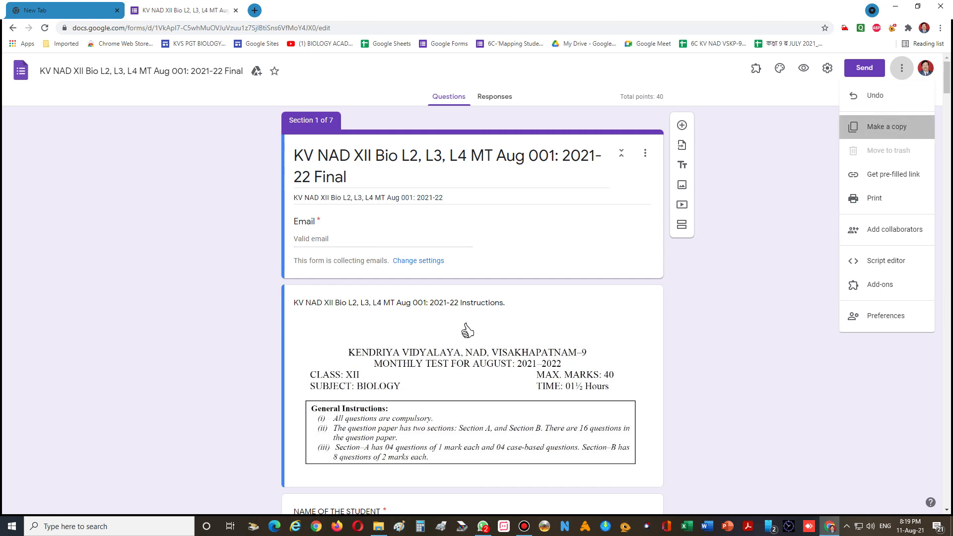
left_click(887, 127)
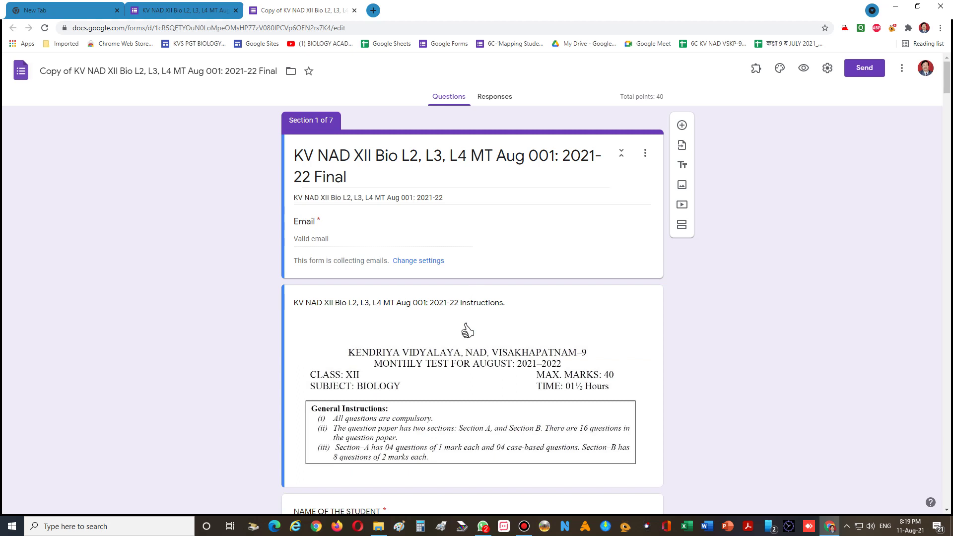
Step: Highlight the copy's 'Copy of' title, then open the copied form's More menu
key("ctrl+shift+p")
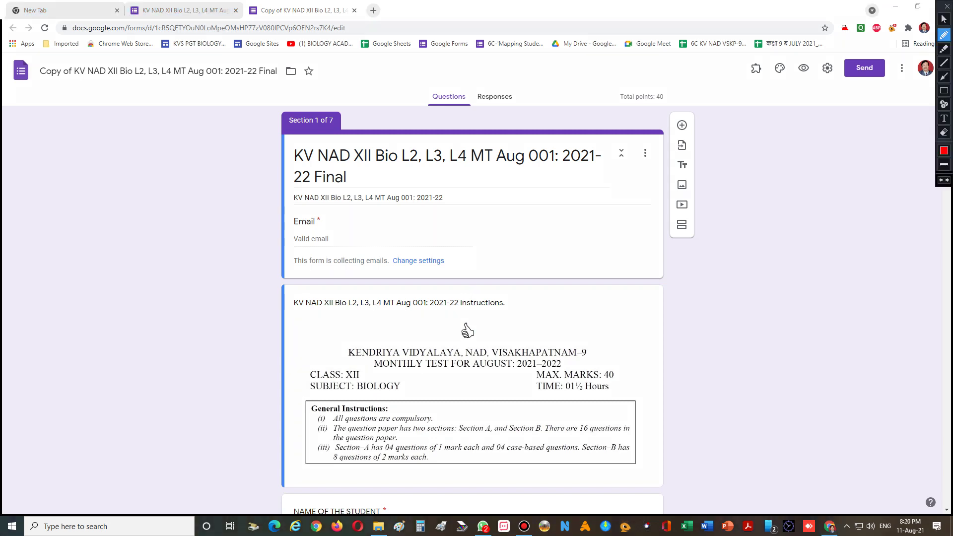
mouse_move(99, 59)
left_mouse_down()
mouse_move(28, 73)
mouse_move(123, 96)
mouse_move(151, 71)
mouse_move(97, 59)
left_mouse_up()
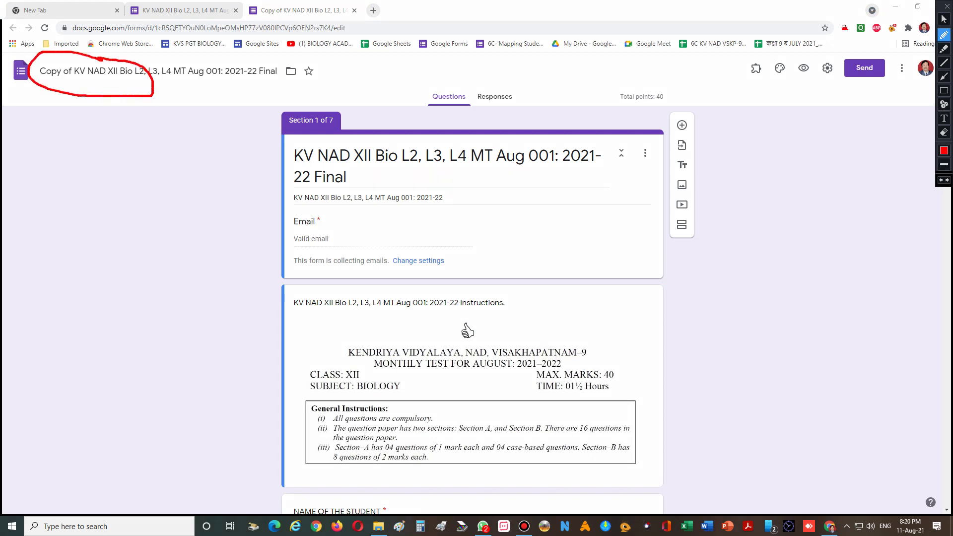
key("ctrl+shift+p")
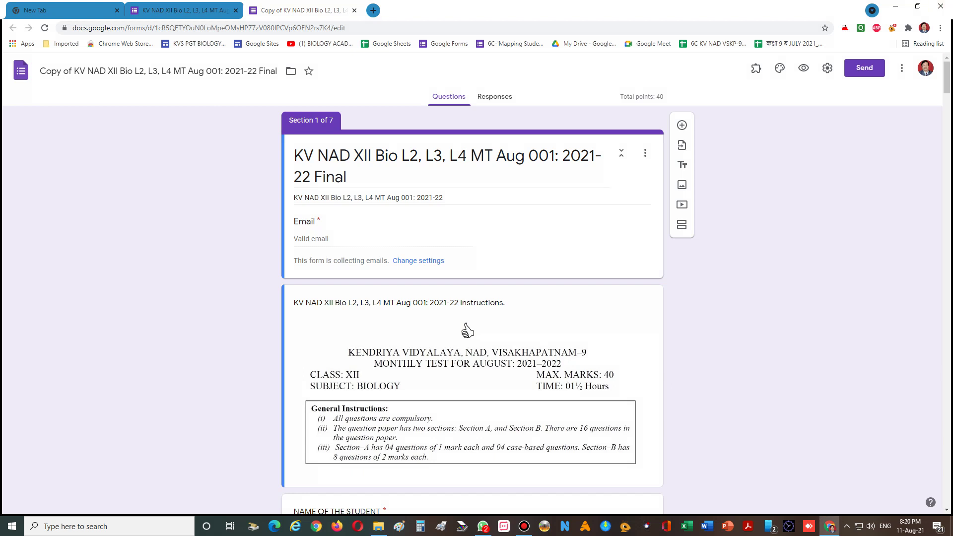
left_click(902, 68)
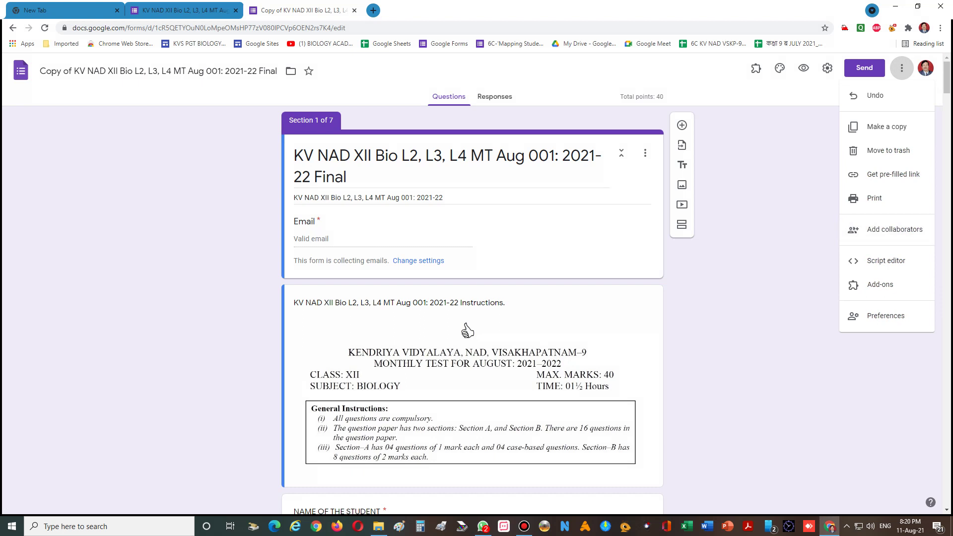
Step: Open the Add collaborators dialog and go to the 'Add people and groups' field
left_click(893, 230)
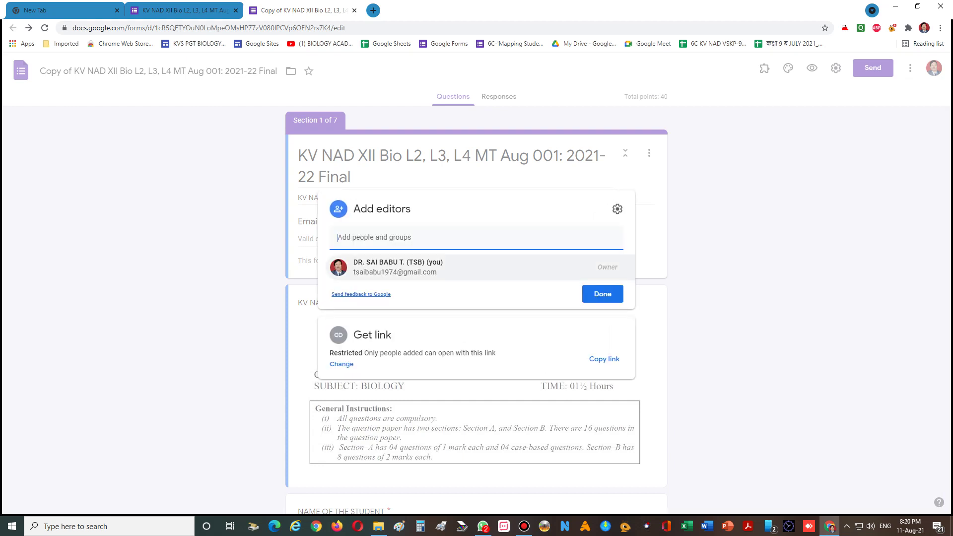
mouse_move(398, 267)
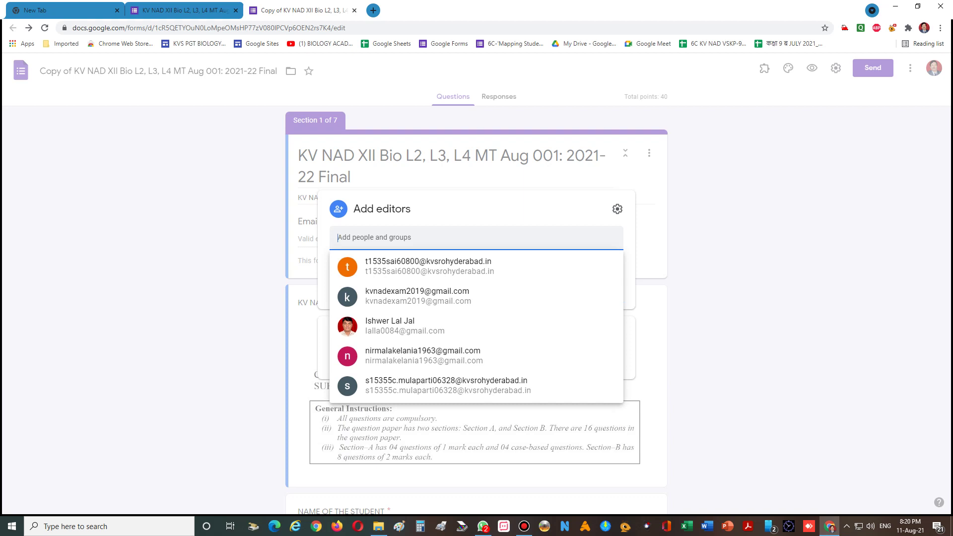
key("Escape")
left_click(338, 237)
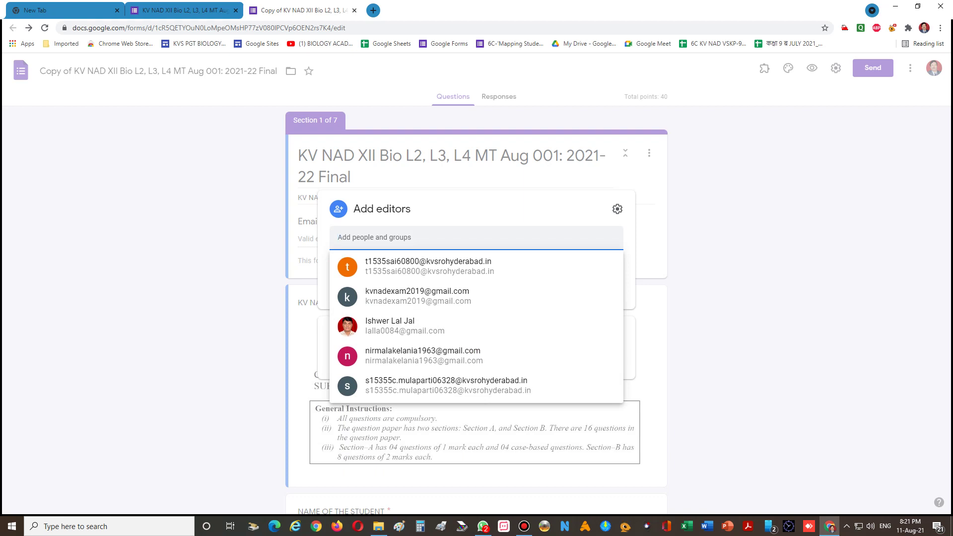
Step: Search contacts for editors to add, then close the dialog without adding anyone
key("ctrl+v")
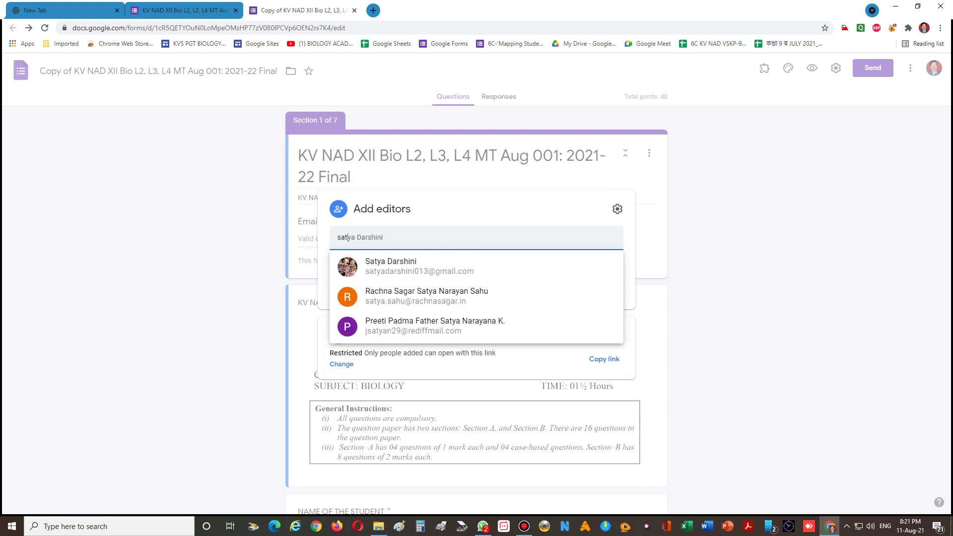
key("BackSpace")
key("BackSpace")
key("BackSpace")
key("BackSpace")
key("BackSpace")
key("BackSpace")
key("BackSpace")
key("BackSpace")
key("BackSpace")
key("BackSpace")
key("BackSpace")
key("BackSpace")
key("BackSpace")
key("BackSpace")
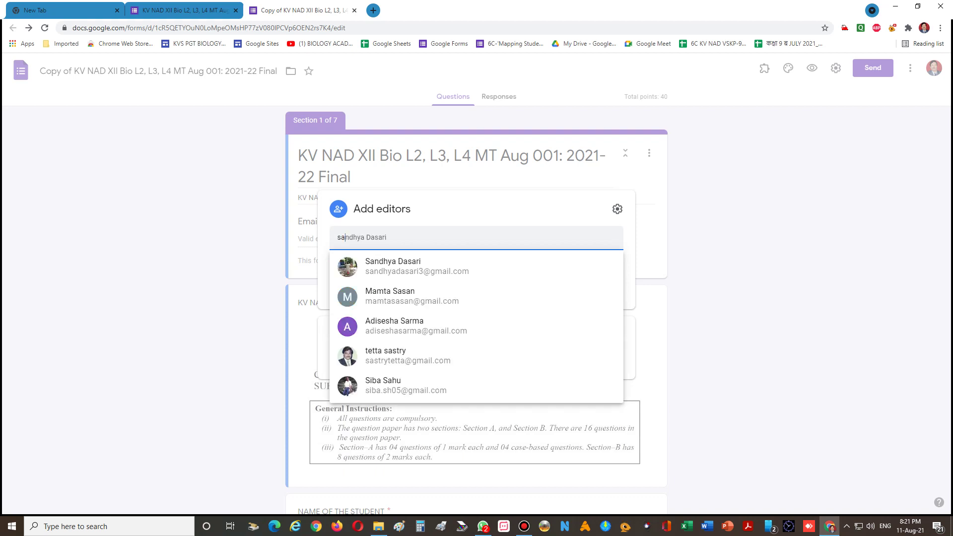
key("ctrl+v")
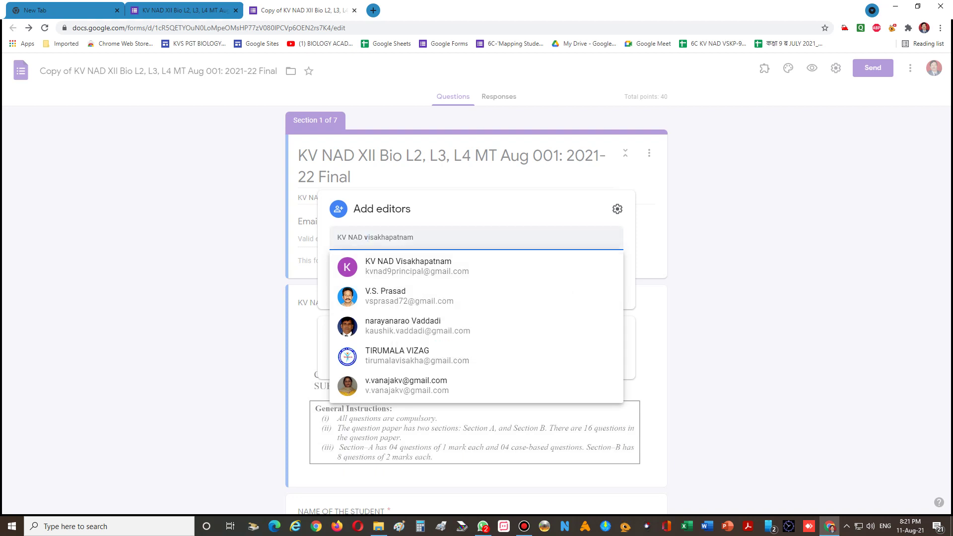
key("ctrl+a")
key("BackSpace")
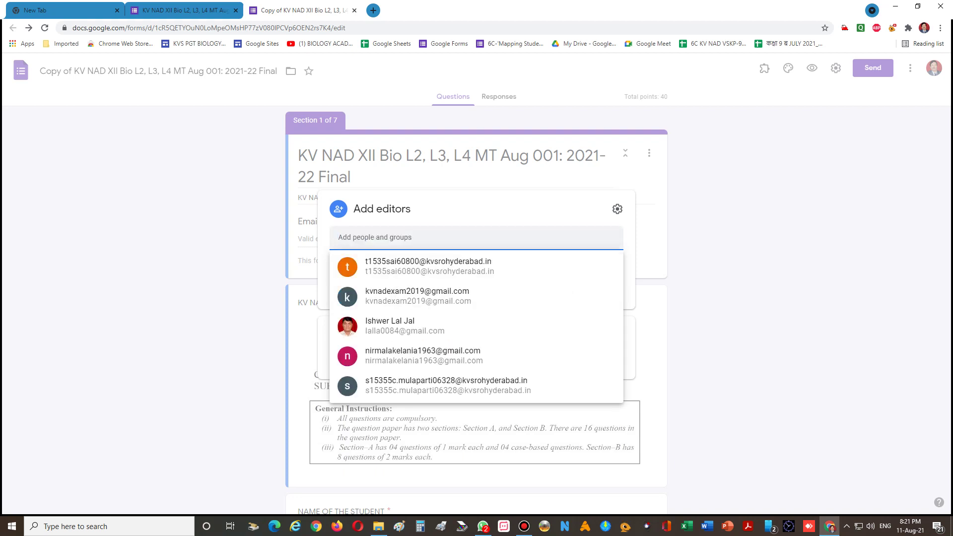
key("ctrl+v")
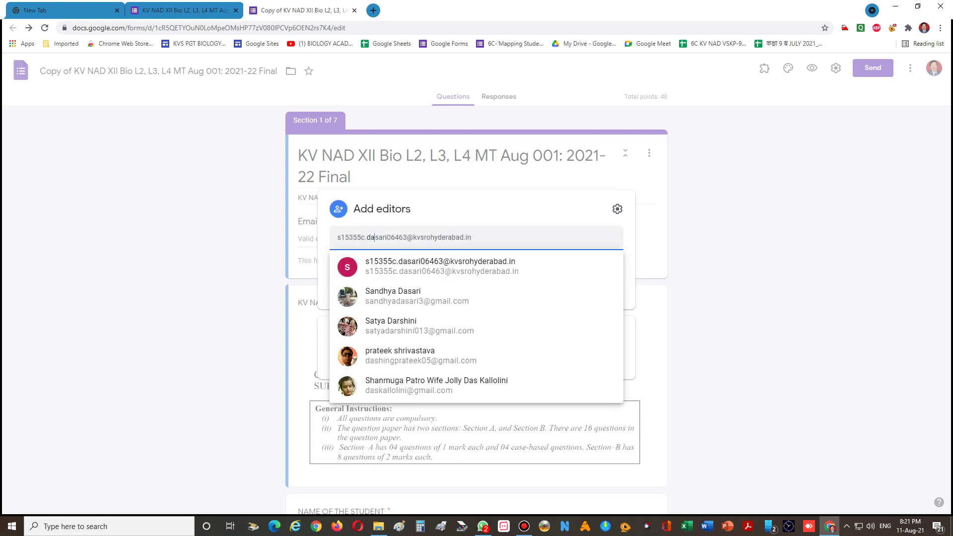
key("Down")
key("Escape")
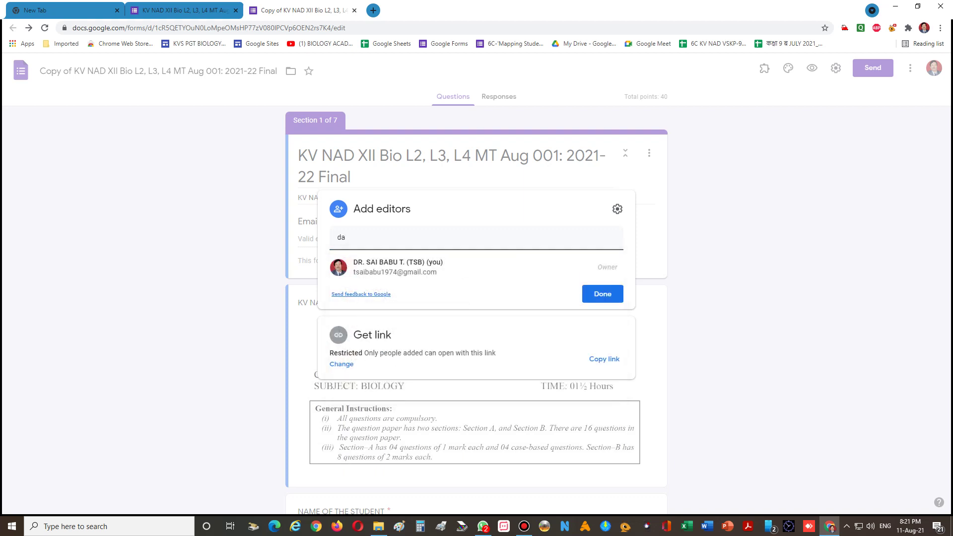
key("Escape")
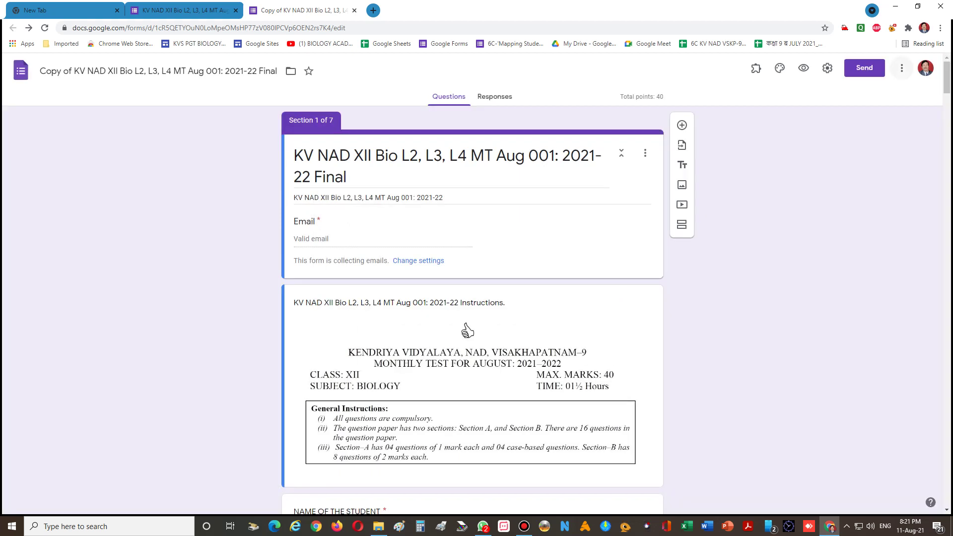
Step: Reopen the copied form's sharing dialog through More > Add collaborators
left_click(902, 68)
left_click(895, 229)
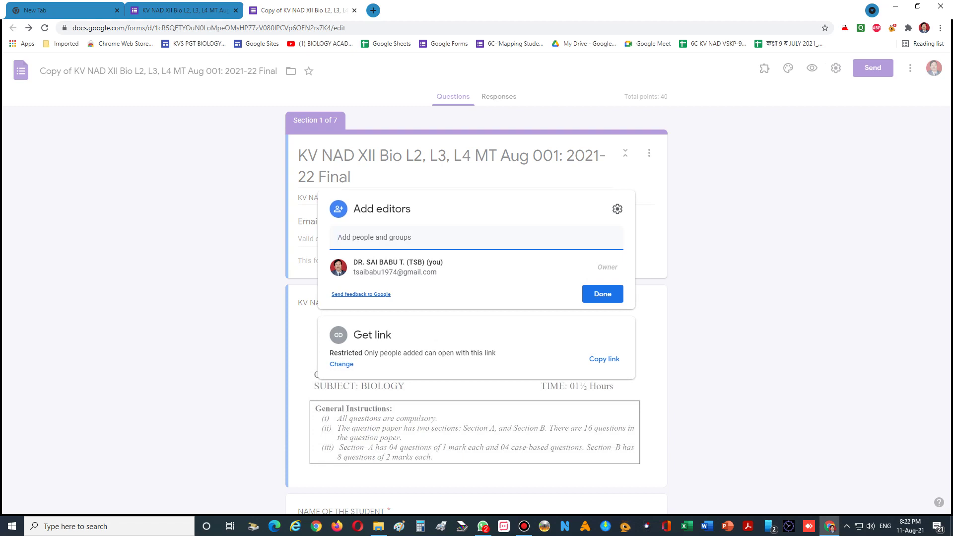
Step: Mark the Restricted link access setting, then expand the Get link panel
key("ctrl+shift+p")
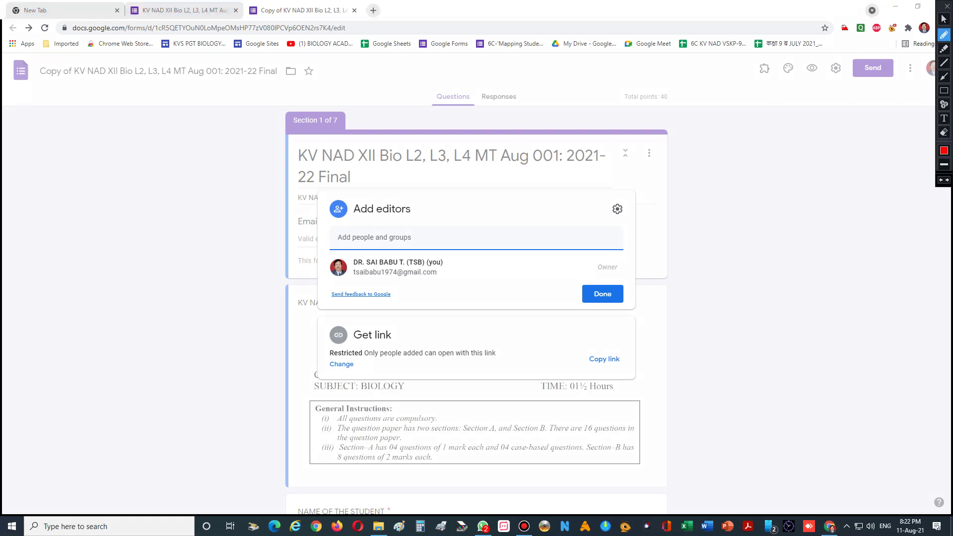
mouse_move(401, 336)
left_mouse_down()
mouse_move(301, 314)
mouse_move(334, 382)
mouse_move(404, 361)
mouse_move(404, 331)
left_mouse_up()
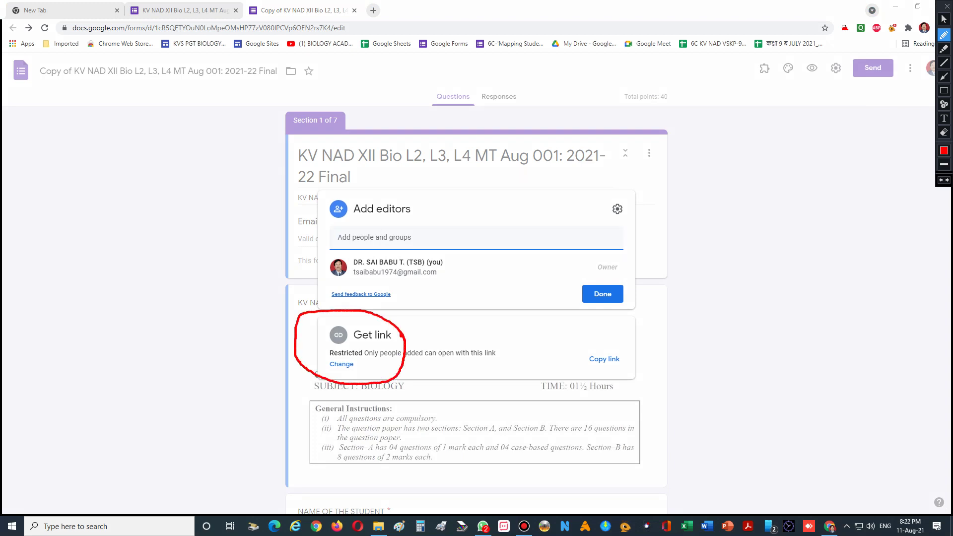
key("ctrl+shift+p")
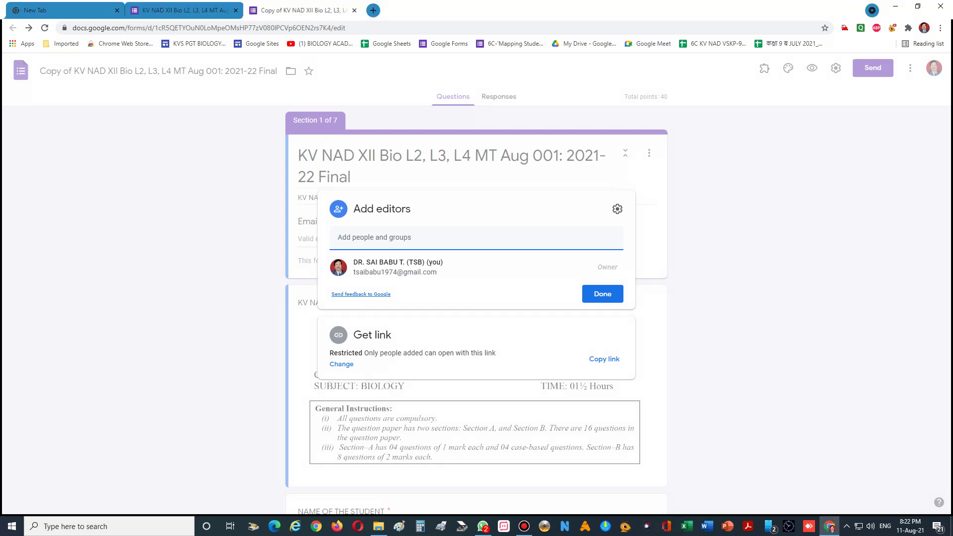
key("ctrl+shift+p")
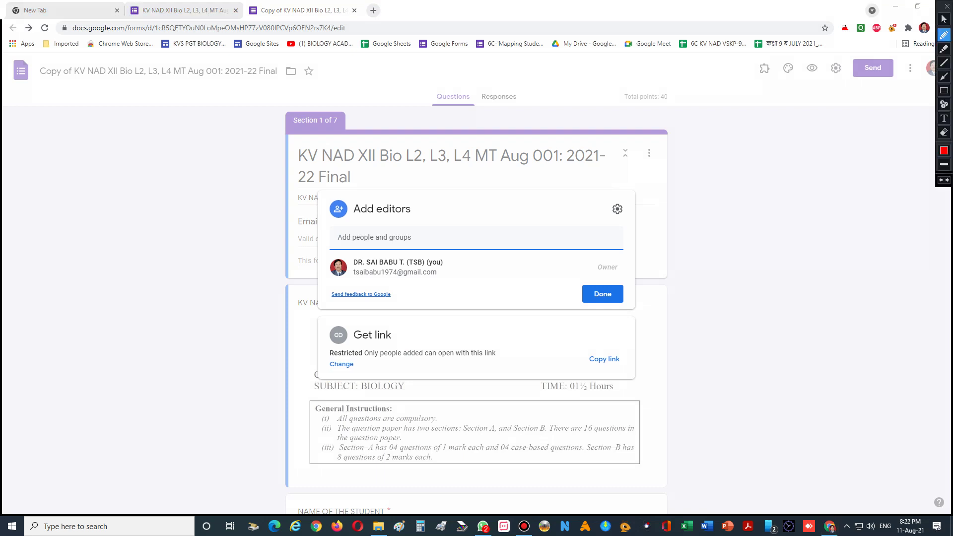
mouse_move(367, 360)
left_mouse_down()
mouse_move(332, 346)
mouse_move(331, 383)
mouse_move(372, 367)
mouse_move(364, 356)
left_mouse_up()
key("ctrl+shift+p")
left_click(342, 364)
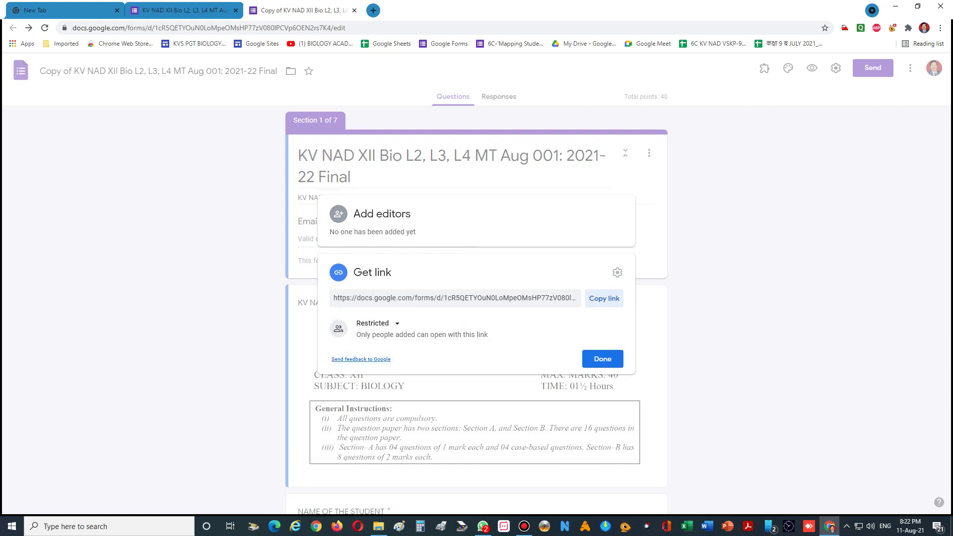
Step: Change link access from Restricted to 'Anyone with the link', keeping the Editor role
key("ctrl+shift+p")
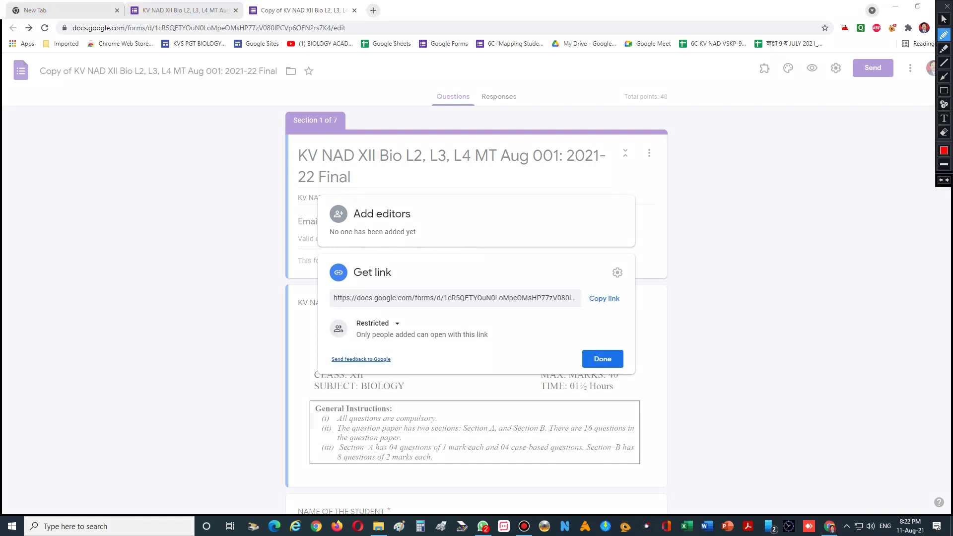
mouse_move(413, 324)
left_mouse_down()
mouse_move(359, 304)
mouse_move(318, 331)
mouse_move(406, 349)
mouse_move(414, 321)
left_mouse_up()
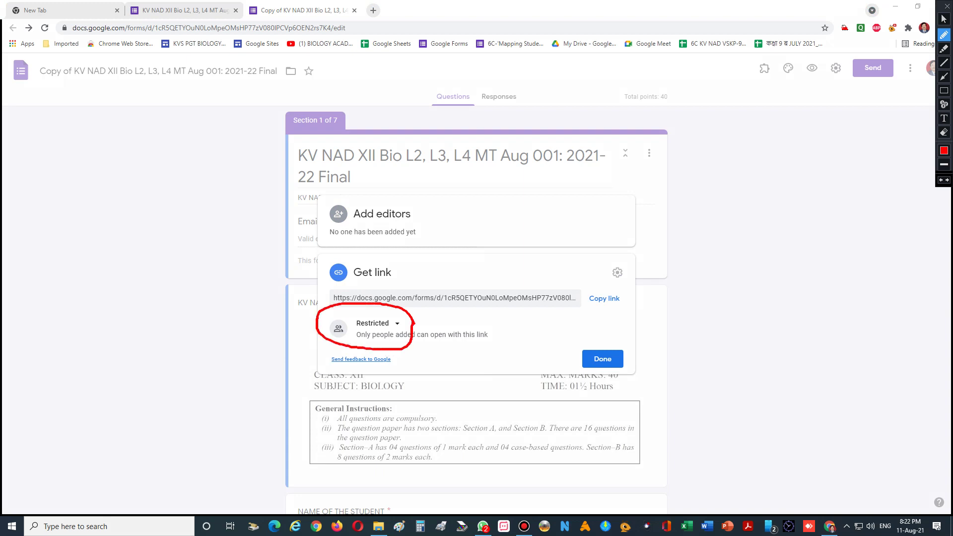
key("ctrl+shift+p")
left_click(377, 323)
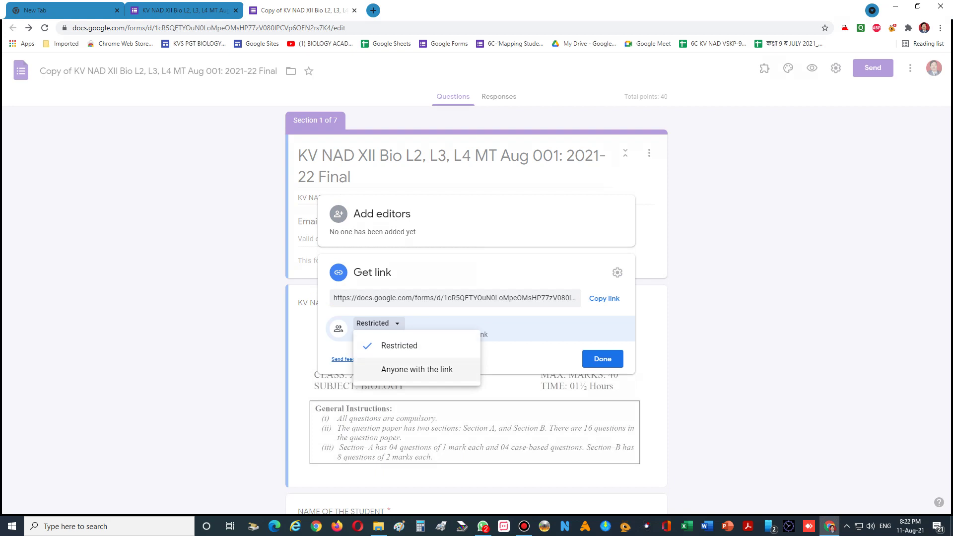
left_click(417, 369)
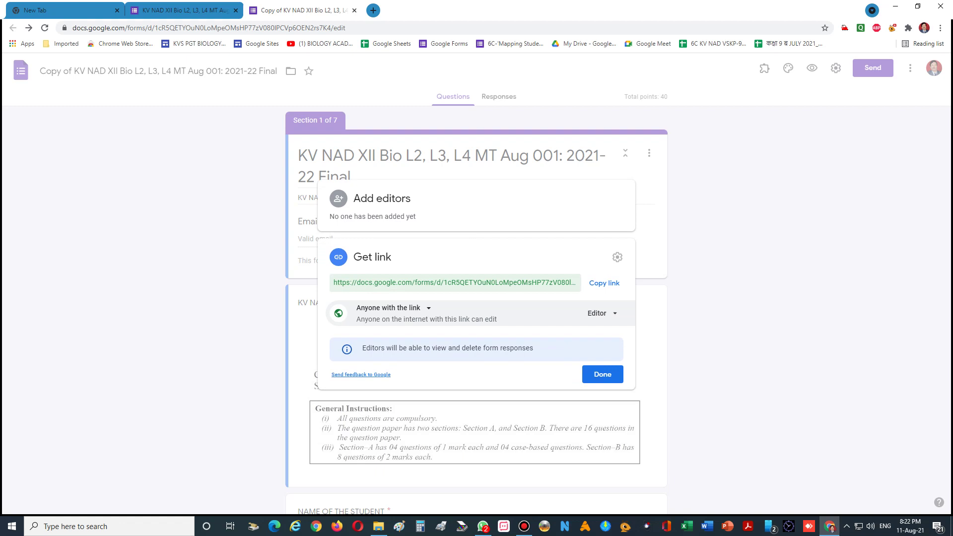
left_click(600, 313)
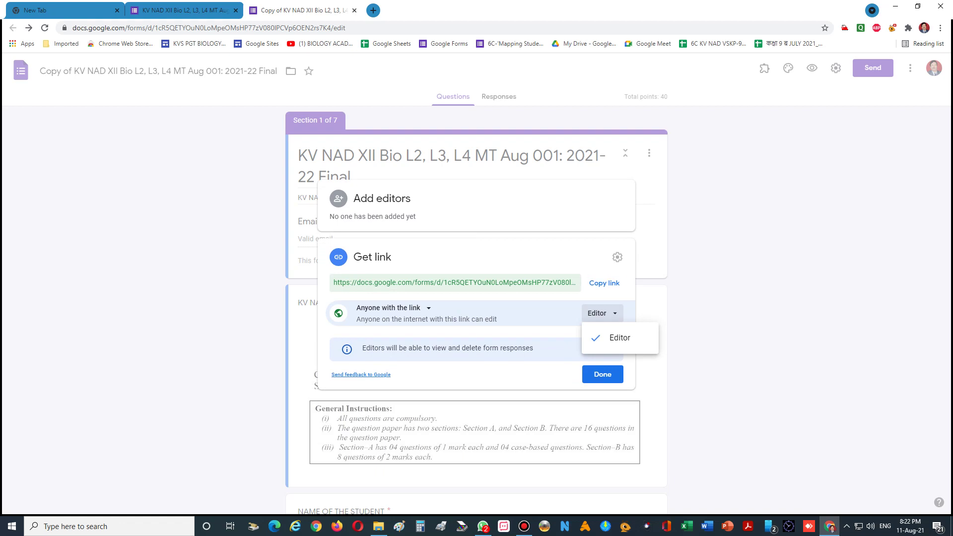
key("Escape")
Step: Copy the form copy's sharing link
key("ctrl+shift+1")
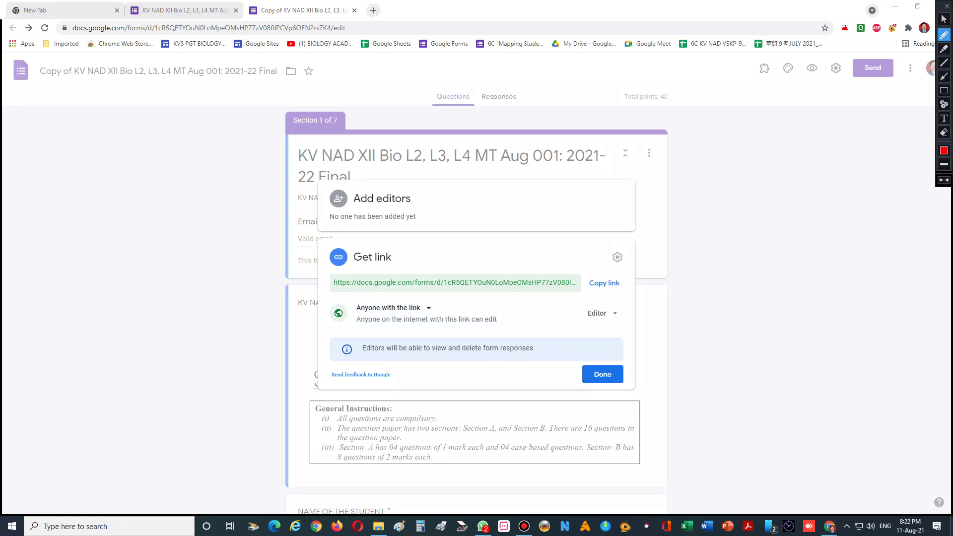
mouse_move(623, 275)
left_mouse_down()
mouse_move(582, 278)
mouse_move(635, 296)
mouse_move(616, 272)
left_mouse_up()
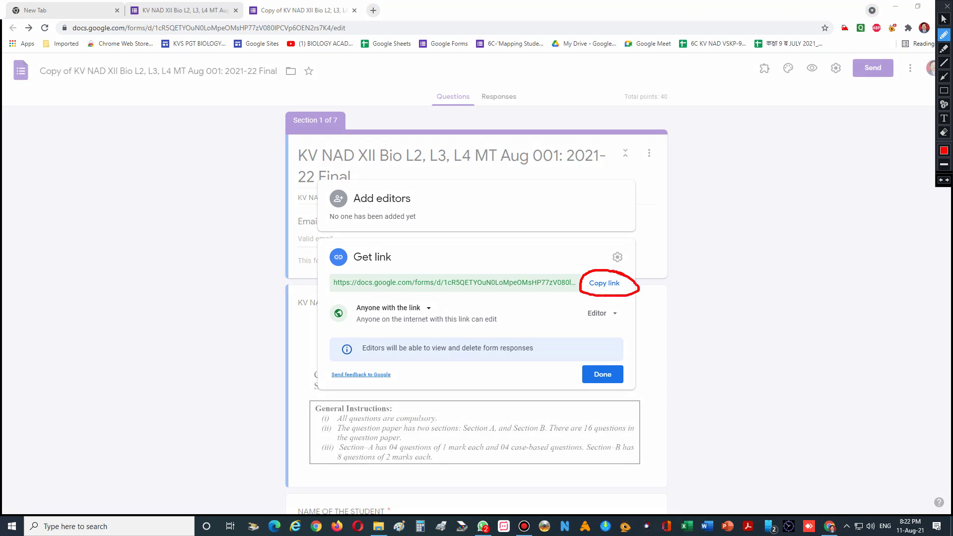
key("Escape")
left_click(604, 283)
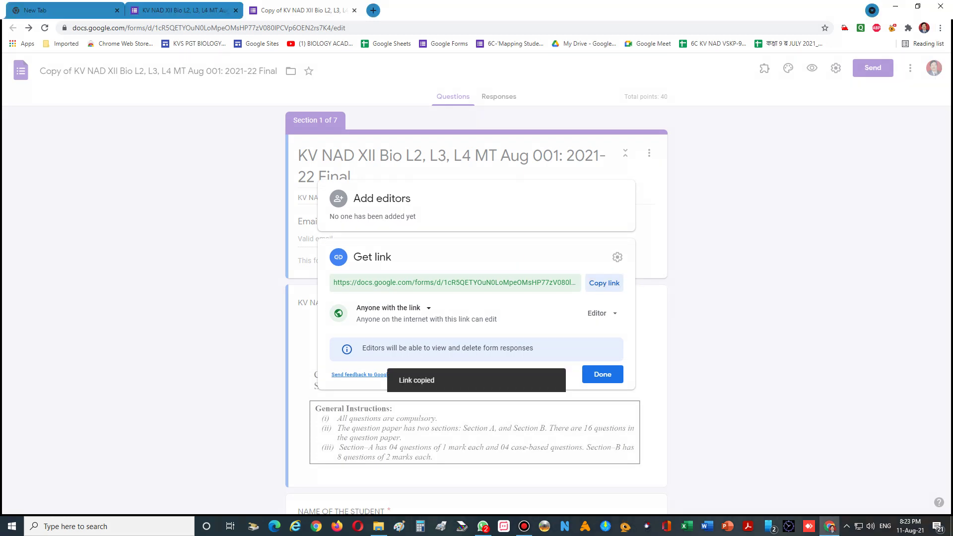
left_click(482, 526)
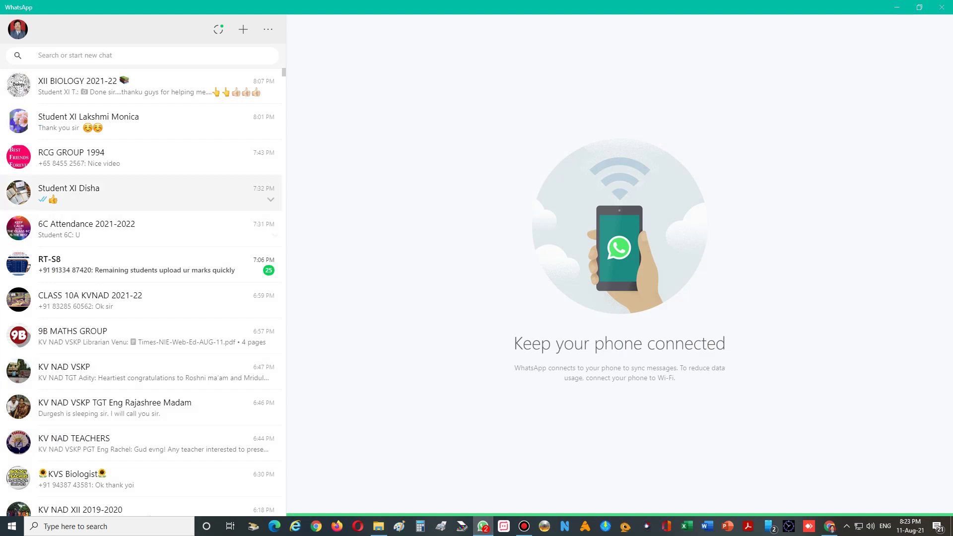
left_click(38, 55)
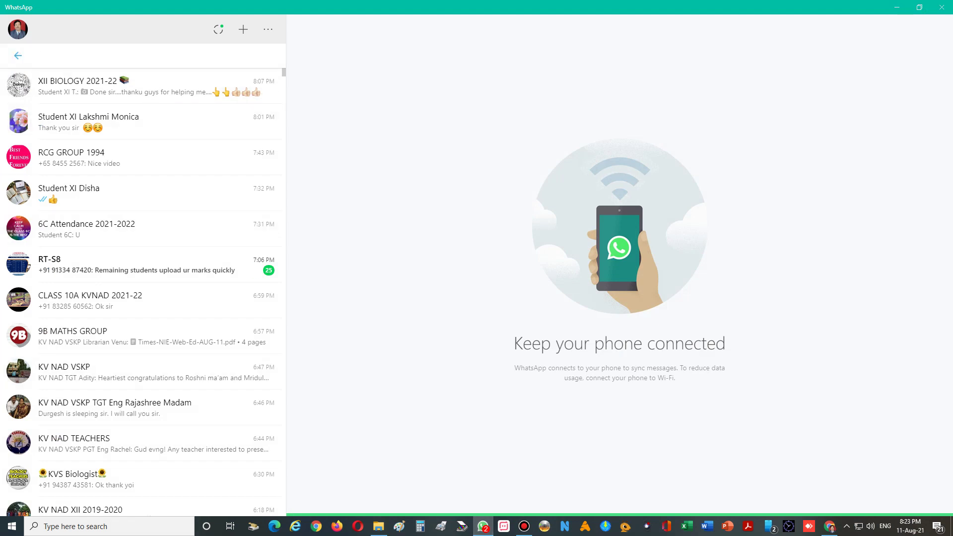
type("bio")
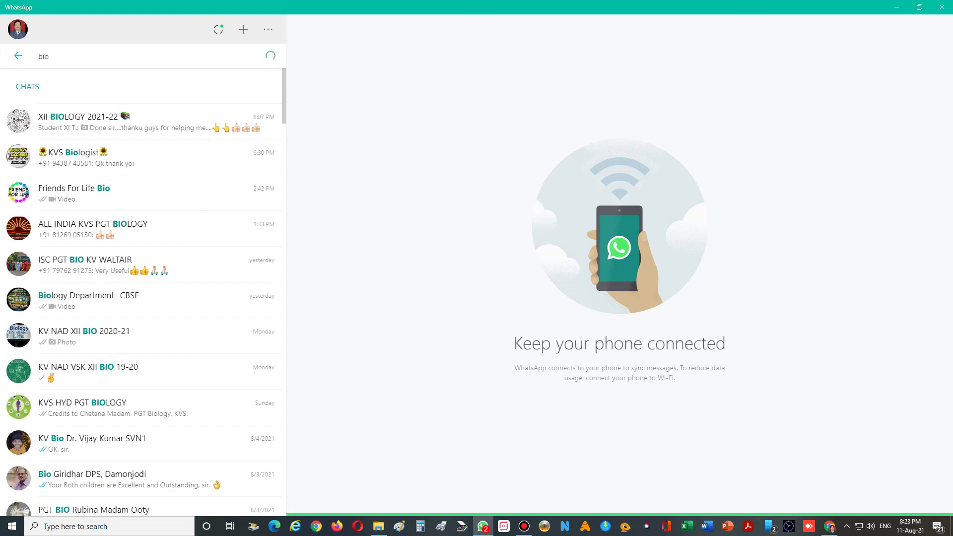
left_click(94, 228)
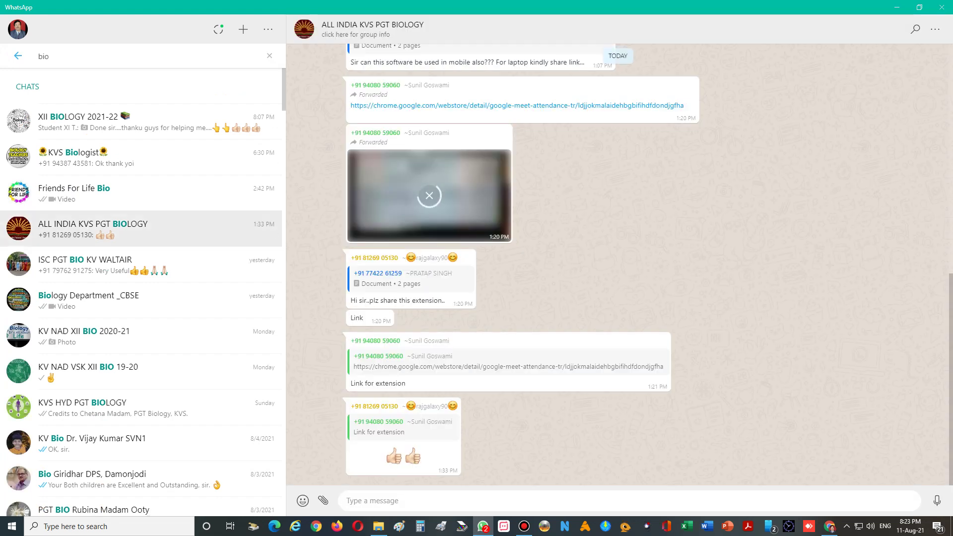
key("ctrl+v")
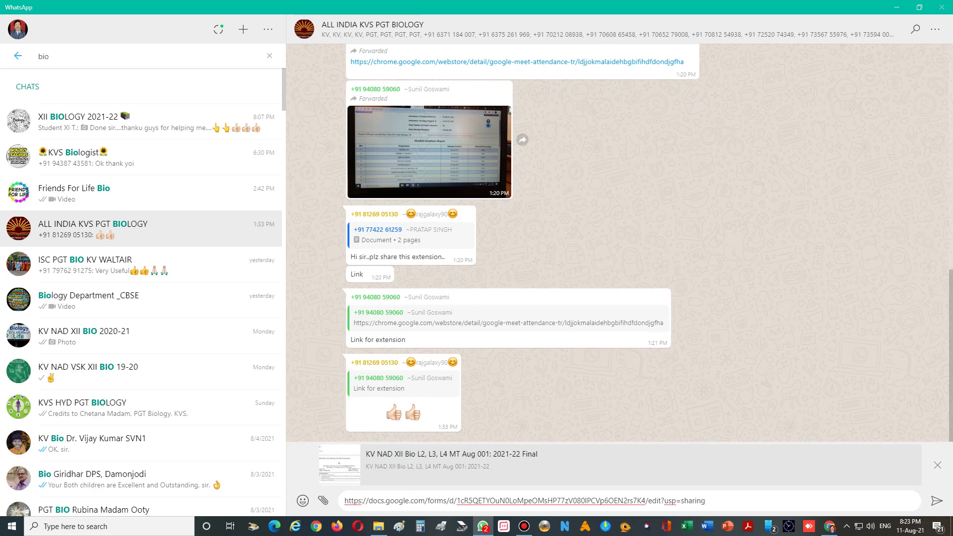
key("Escape")
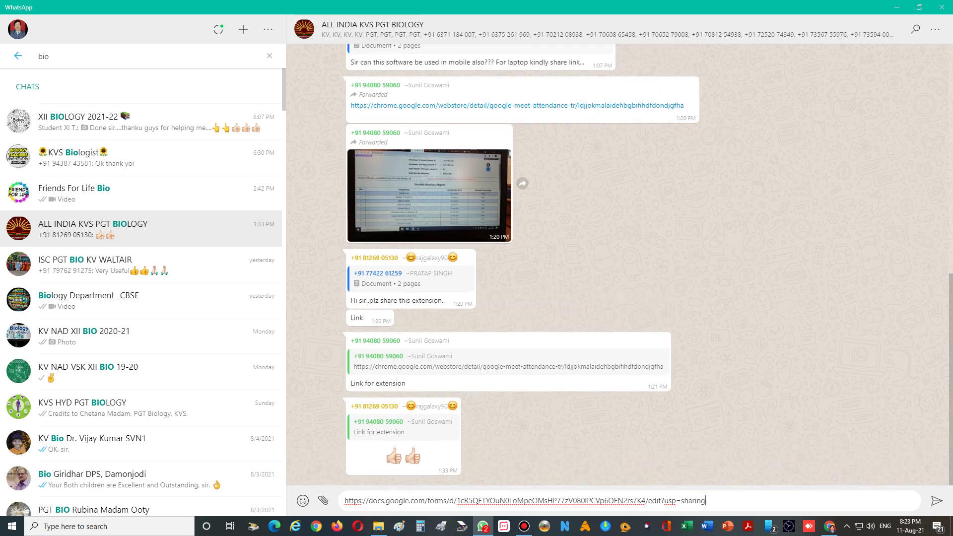
key("ctrl+shift+Left")
key("ctrl+shift+Left")
key("ctrl+shift+Left")
key("ctrl+shift+Left")
key("ctrl+shift+Left")
key("ctrl+shift+Left")
key("ctrl+shift+Left")
key("ctrl+shift+Left")
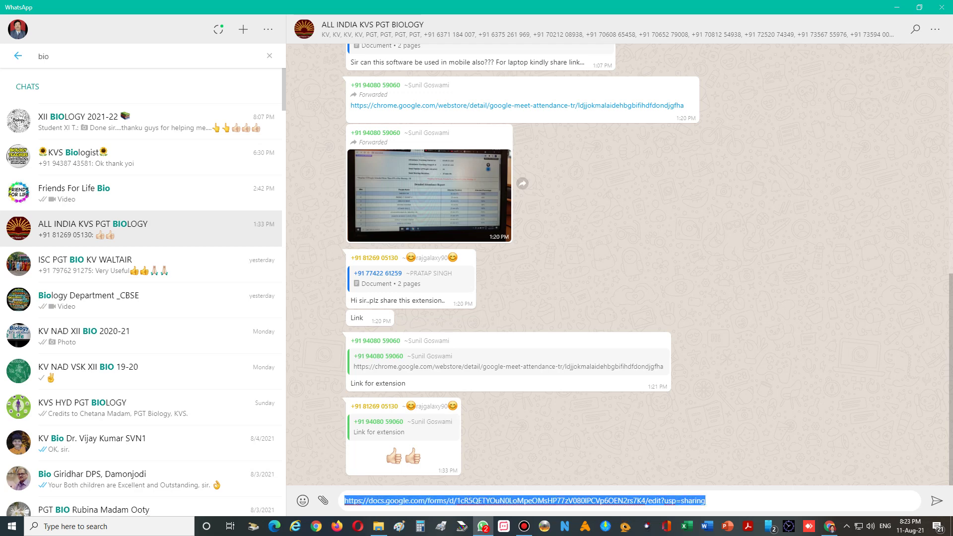
key("ctrl+x")
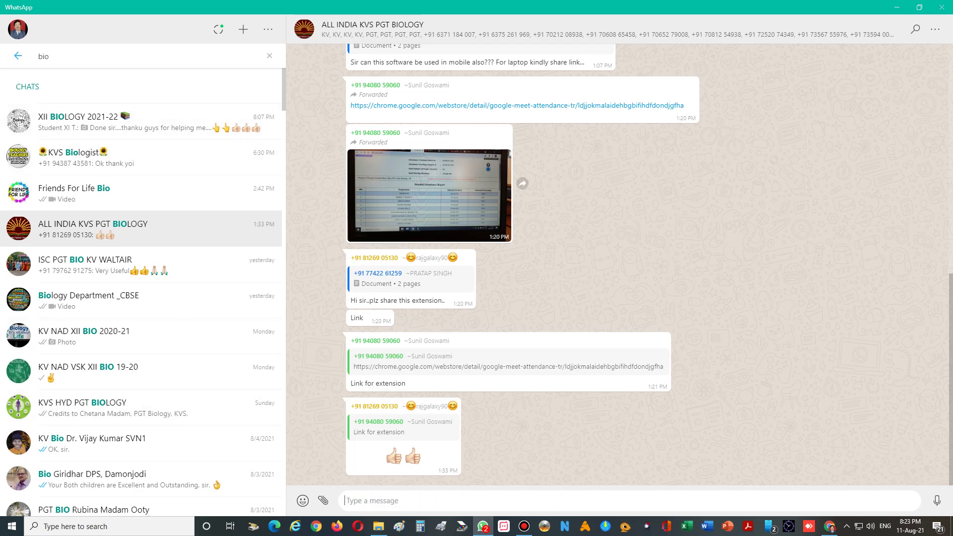
key("Escape")
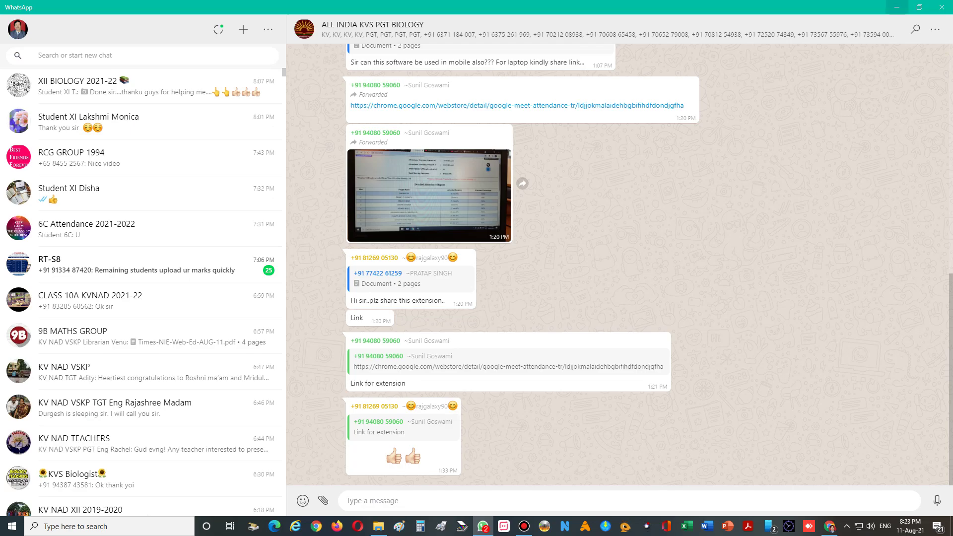
left_click(897, 7)
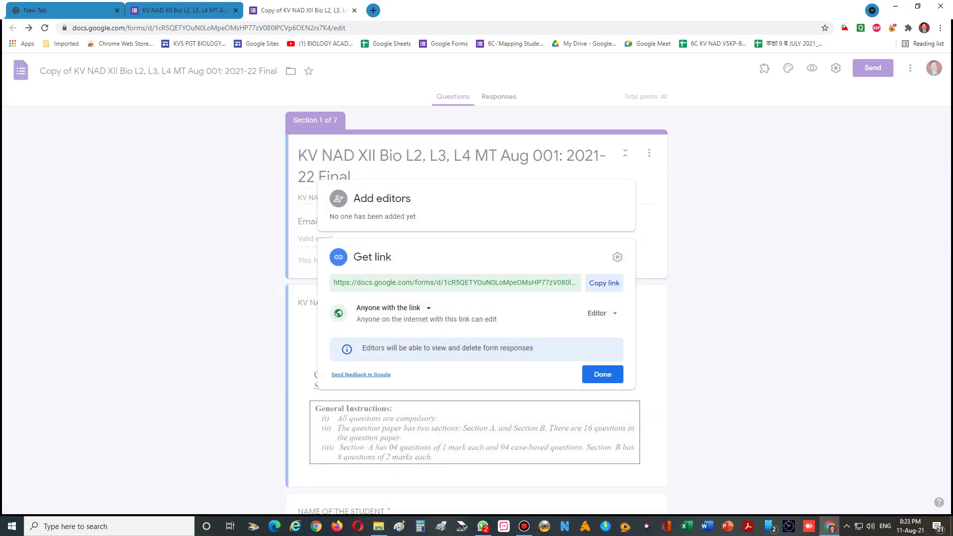